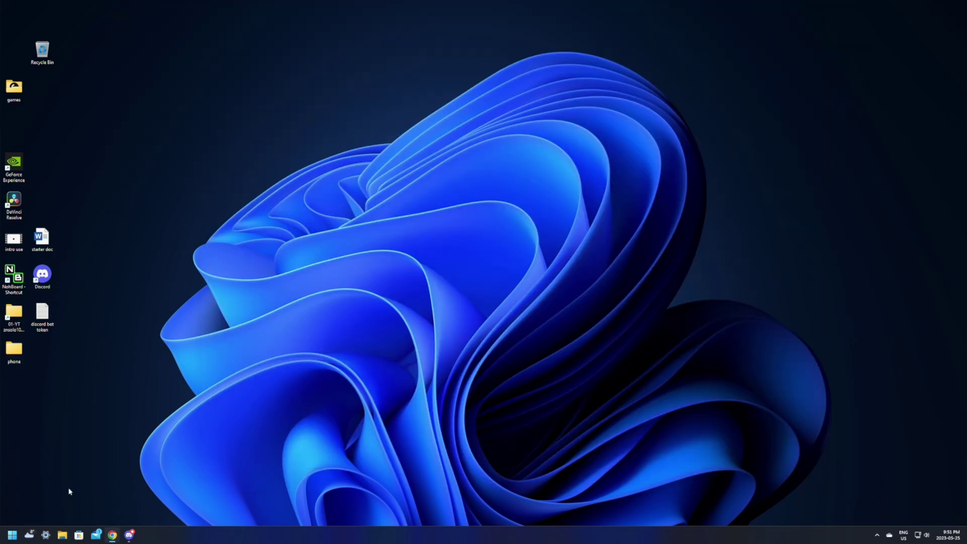
- Uninstall Minecraft Launcher from the Settings Installed apps list and confirm the removal
click(45, 536)
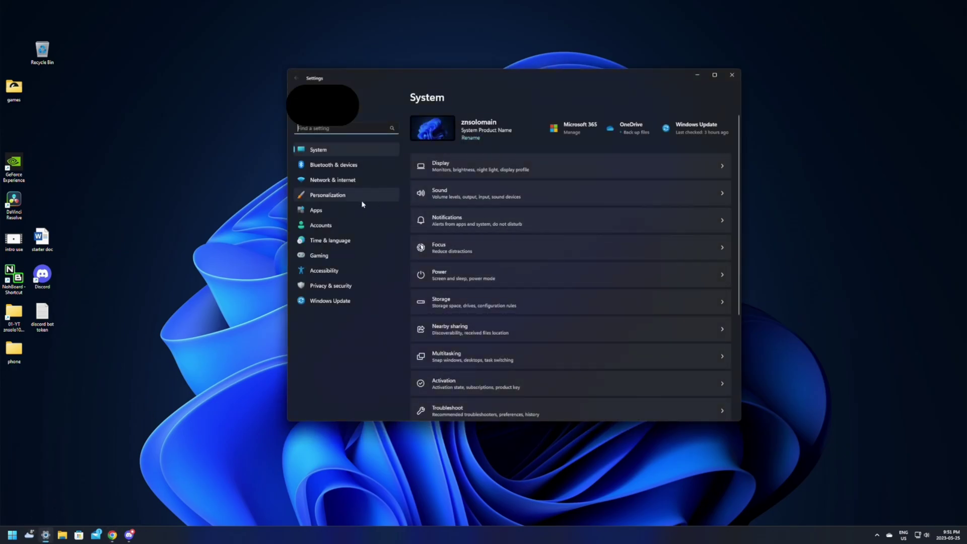
click(352, 209)
click(512, 125)
scroll(541, 213, down, 15)
scroll(542, 214, down, 10)
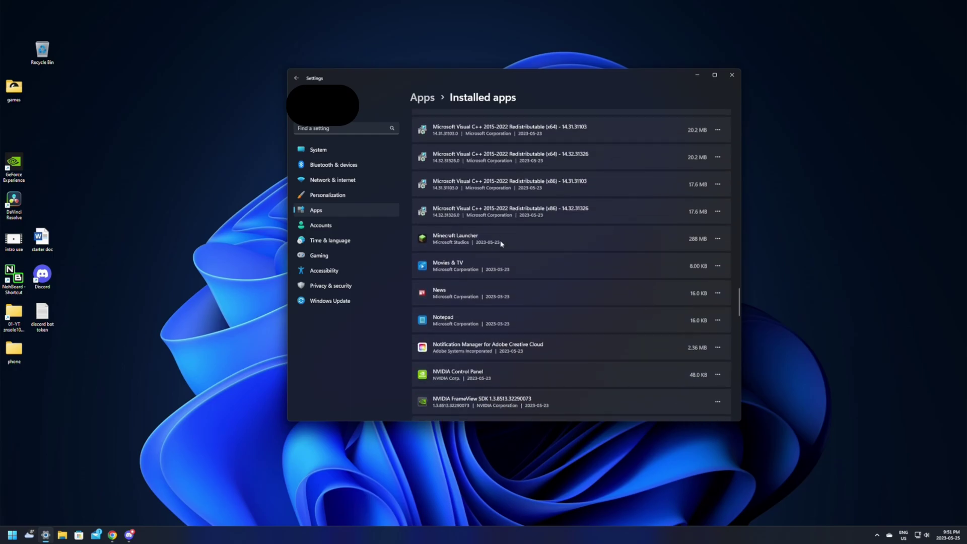
click(716, 239)
click(630, 281)
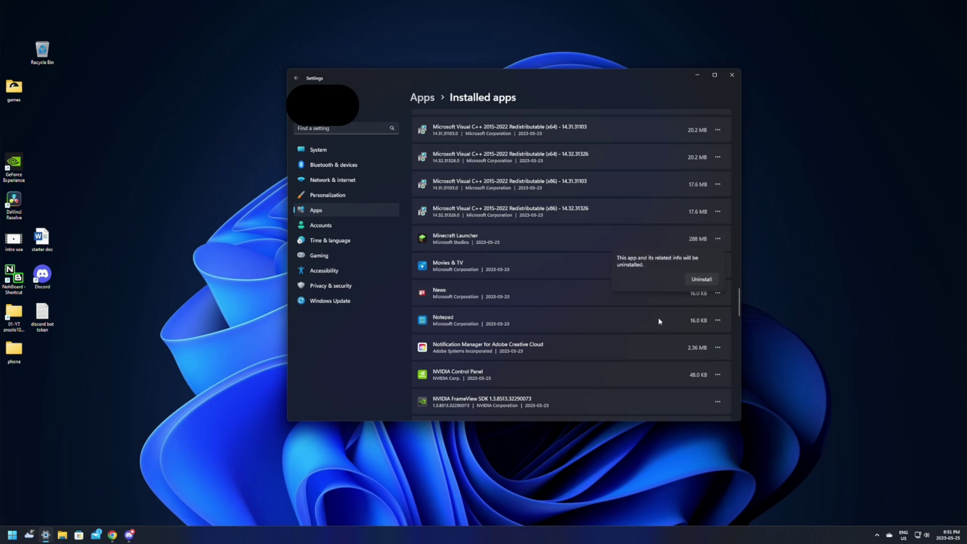
click(704, 280)
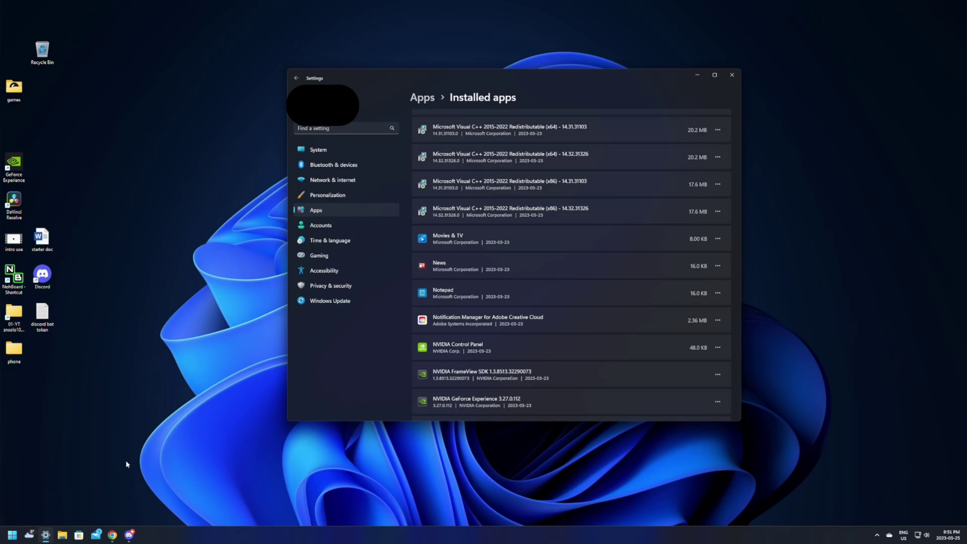
- Open the AppData Roaming folder via Run with %appdata and check the .minecraft folder
key(super+r)
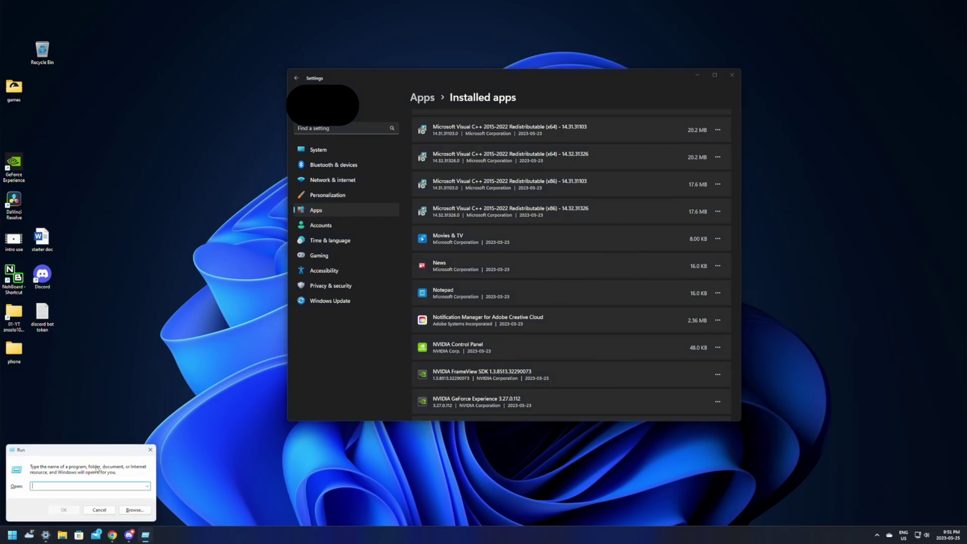
text(%appdata%)
key(Return)
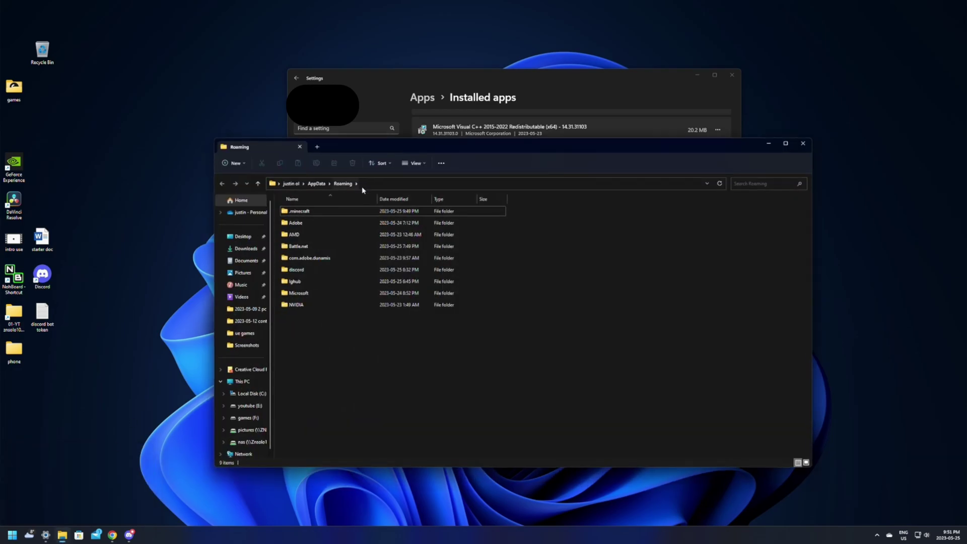
double_click(295, 213)
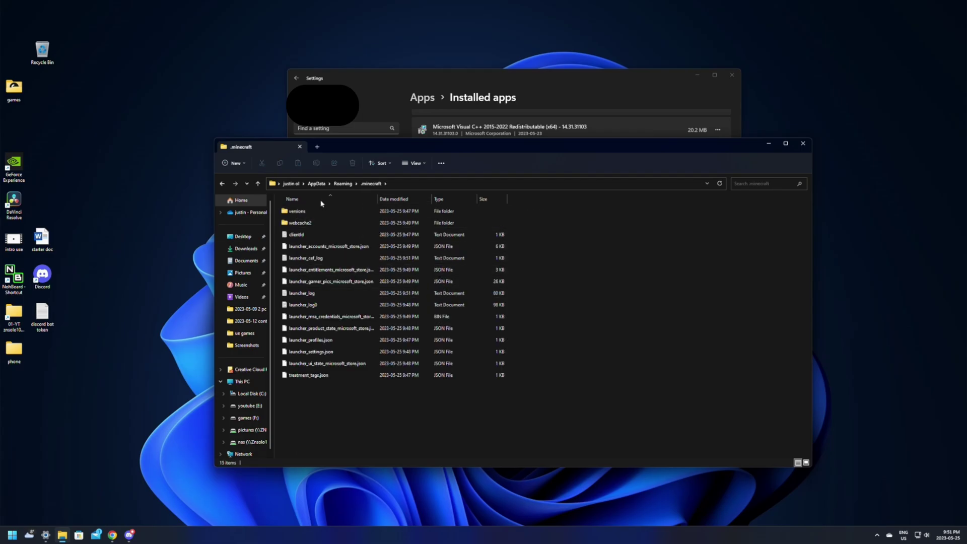
click(222, 183)
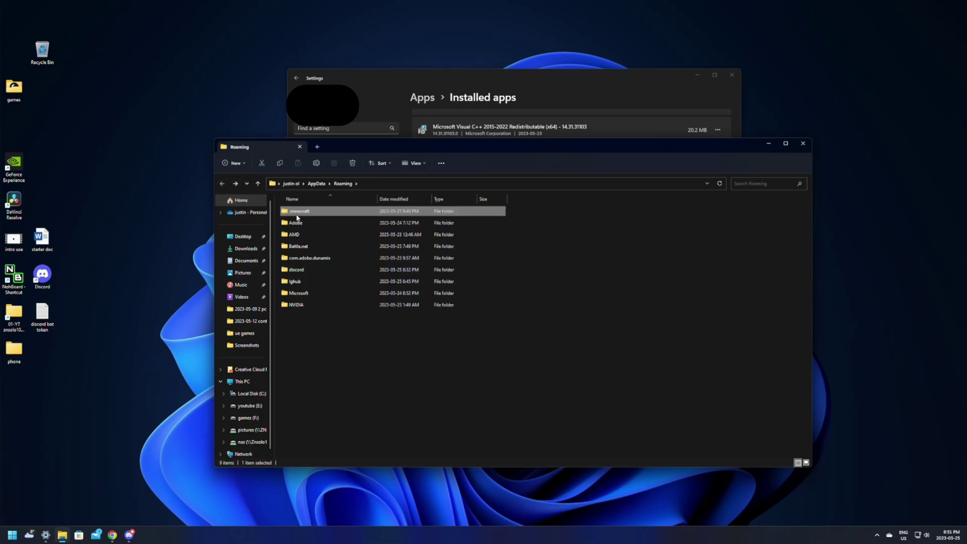
- Delete the .minecraft folder from Roaming
right_click(296, 213)
click(351, 219)
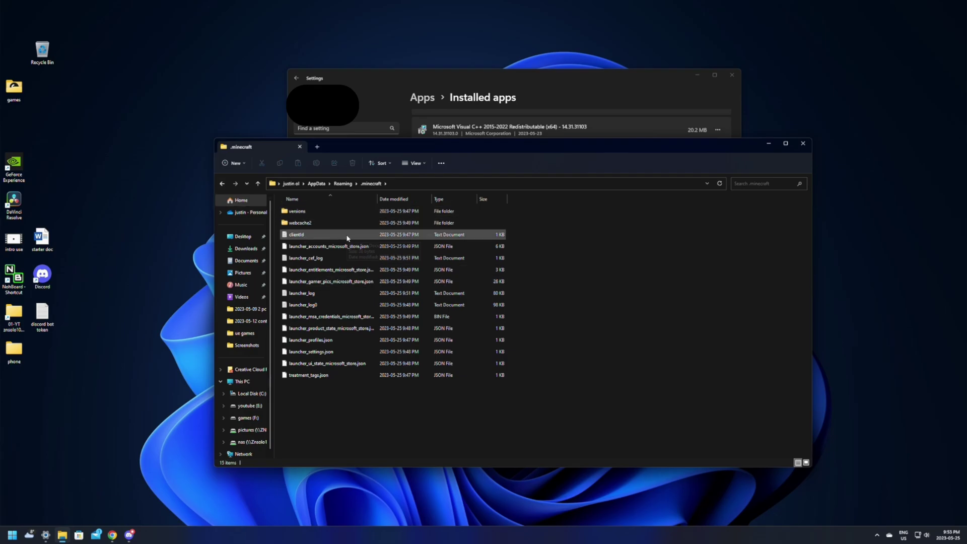
drag(474, 146, 461, 85)
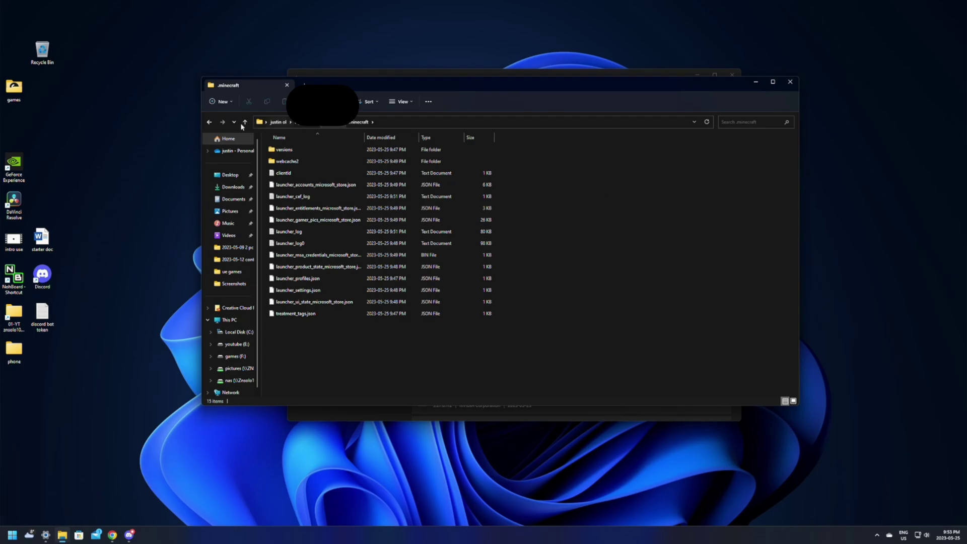
click(209, 122)
right_click(319, 151)
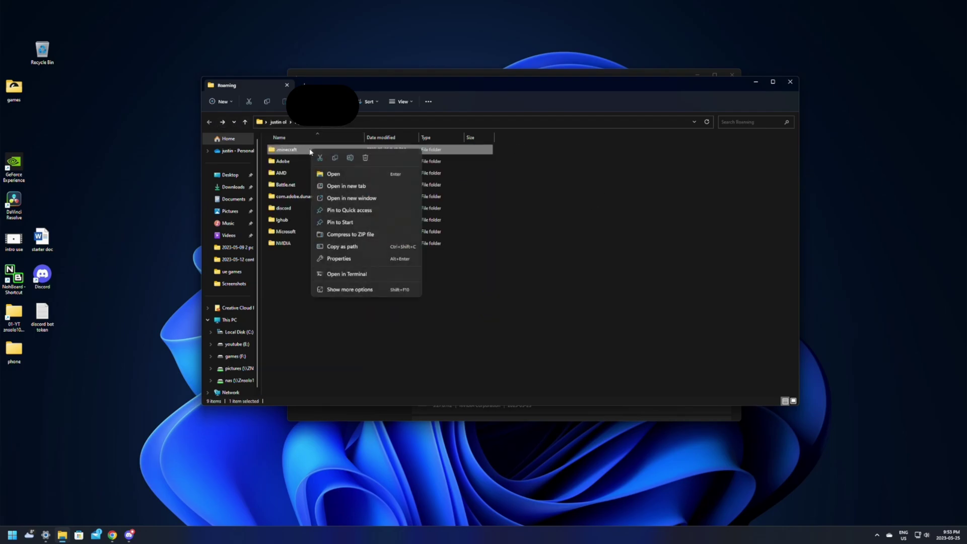
click(366, 157)
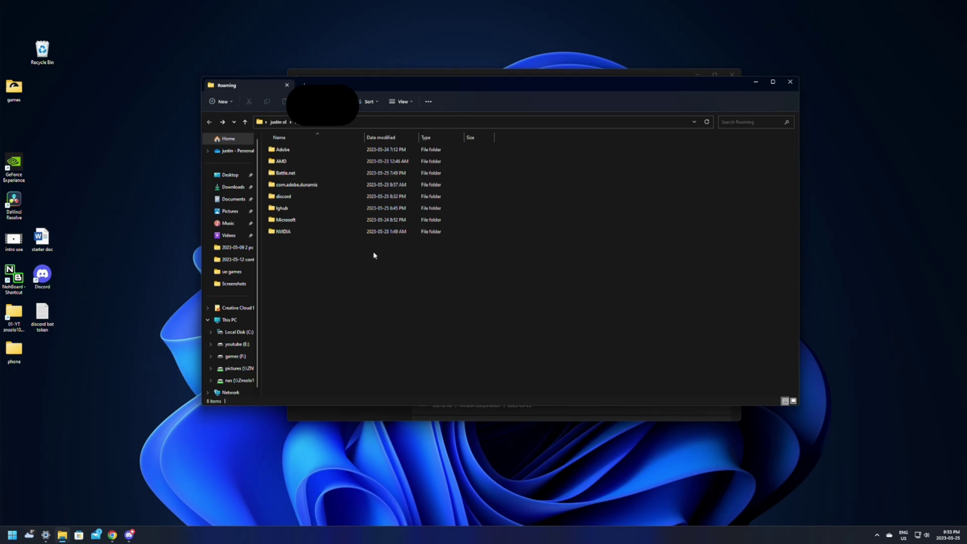
- Close File Explorer and empty the Recycle Bin, confirming permanent deletion
click(789, 83)
right_click(50, 51)
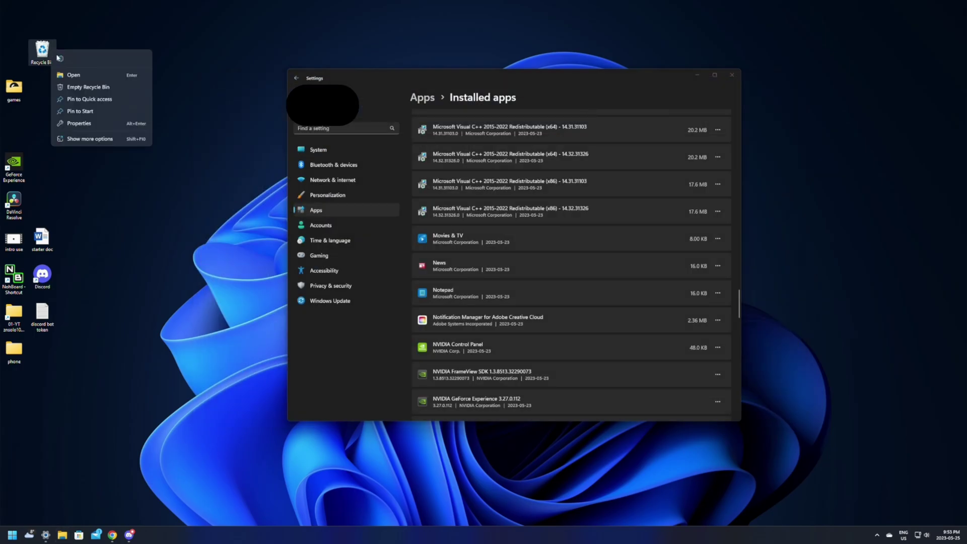
click(107, 87)
click(513, 299)
scroll(546, 274, down, 4)
scroll(546, 273, up, 2)
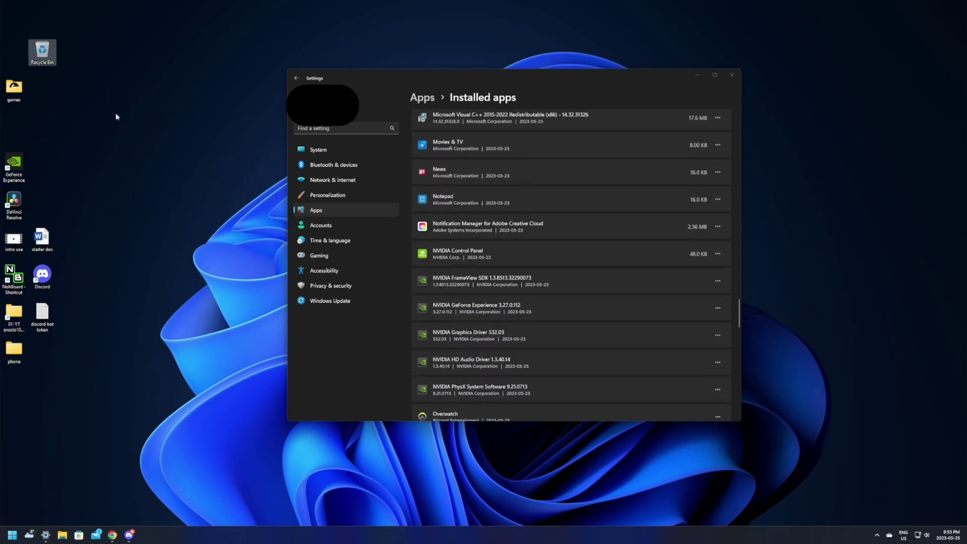
click(156, 78)
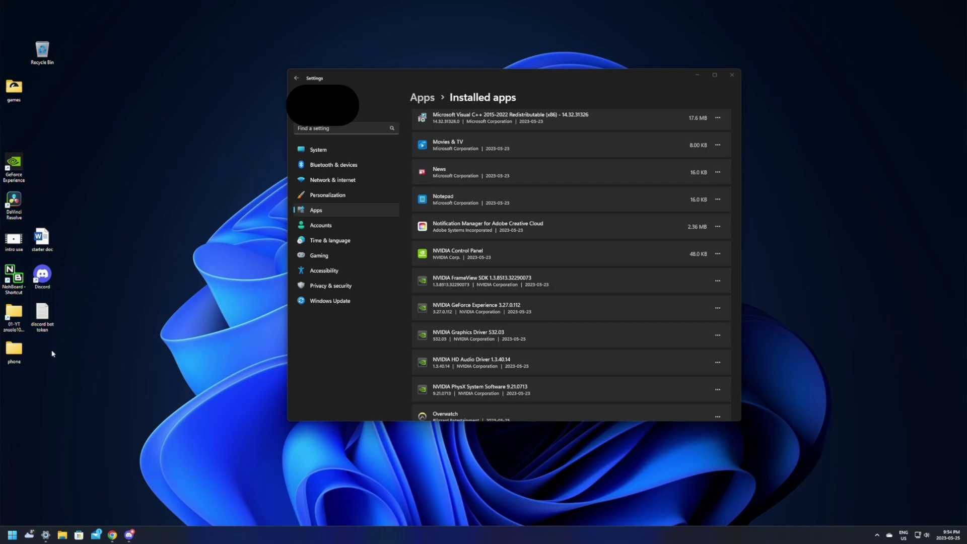
- Close the Settings window showing the Installed apps list
scroll(493, 242, down, 5)
scroll(492, 262, up, 5)
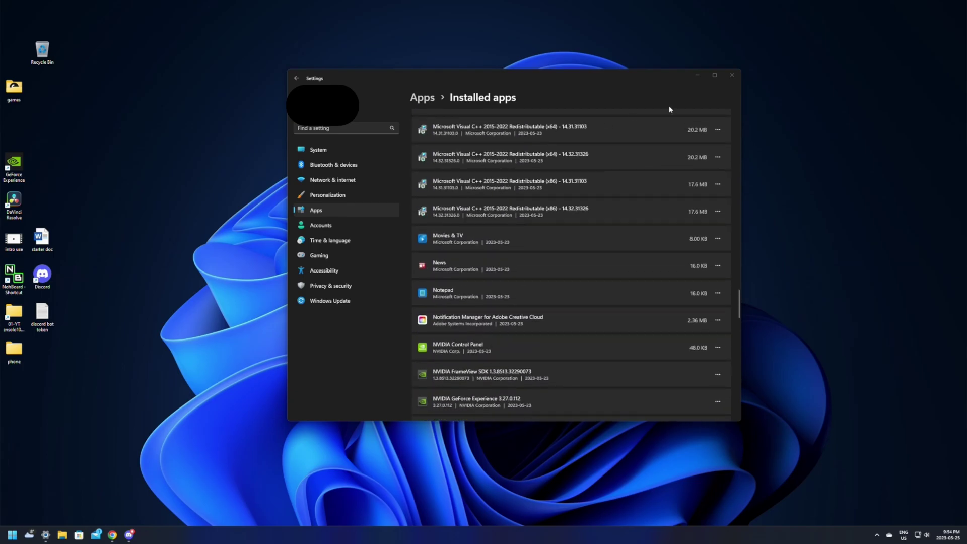
click(732, 75)
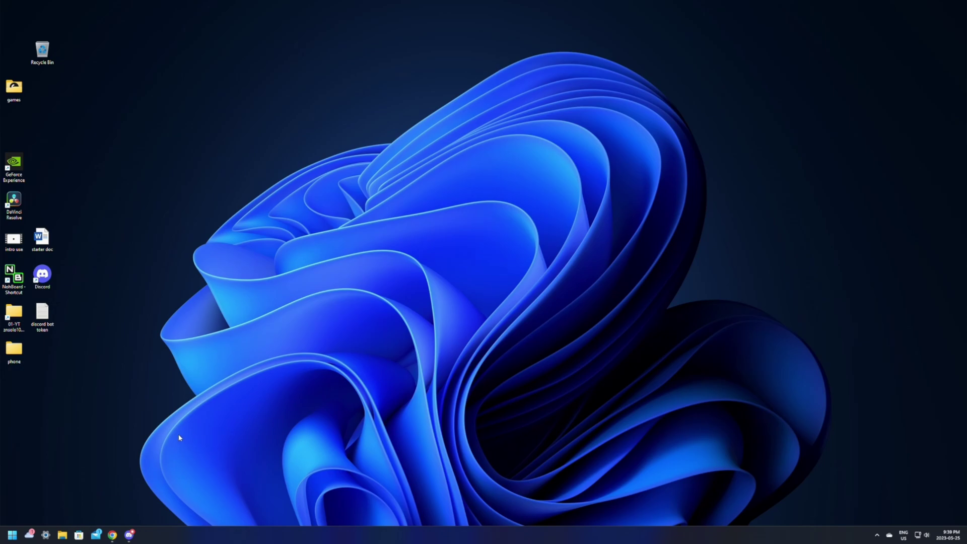
- Launch Microsoft Store from the taskbar, reposition its window and check the account menu
click(79, 536)
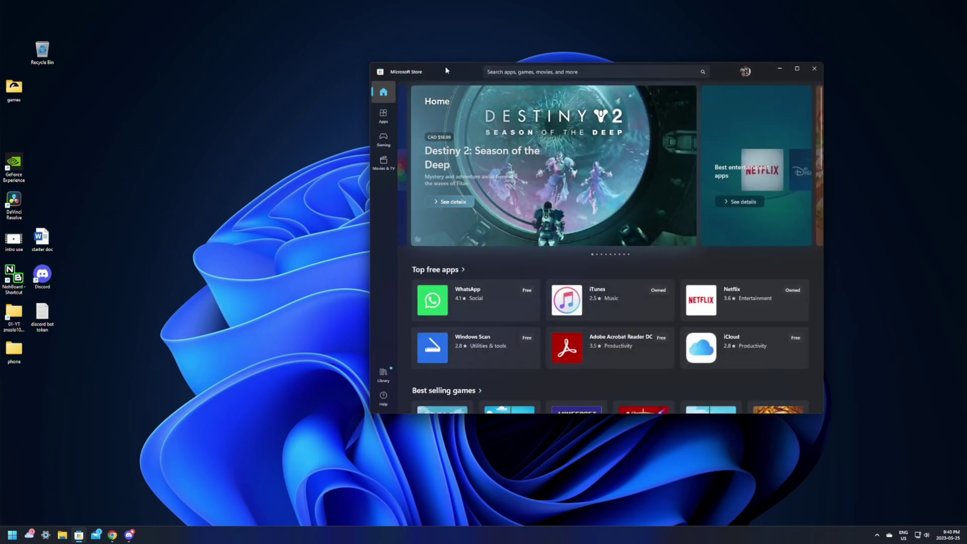
drag(445, 70, 295, 88)
click(594, 89)
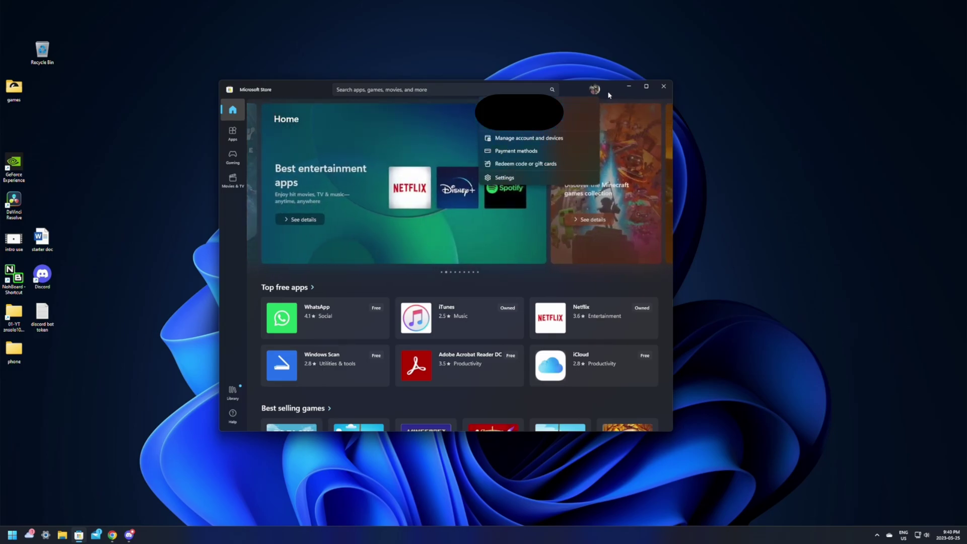
click(595, 89)
click(595, 89)
click(595, 90)
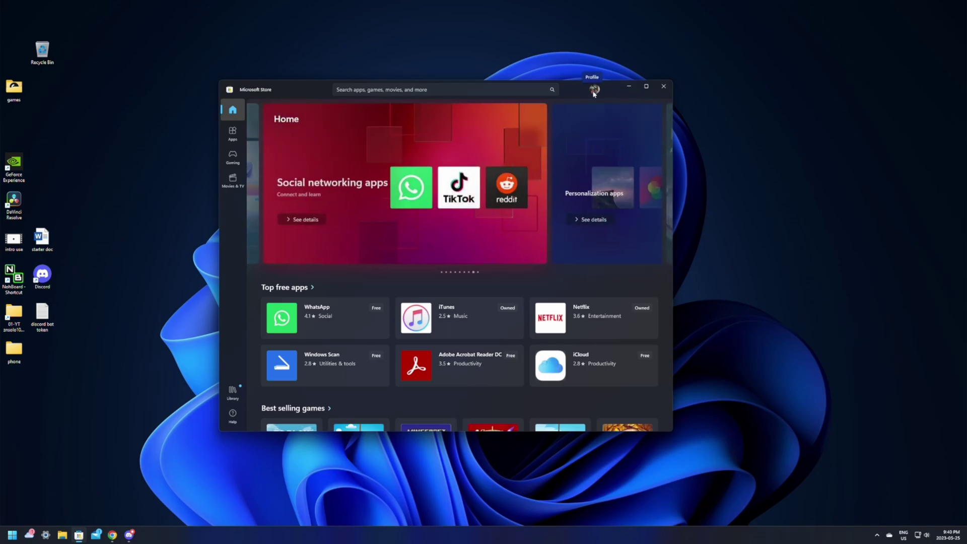
- Rerun the recent 'minecraft launcher' search from the Store search box
click(411, 90)
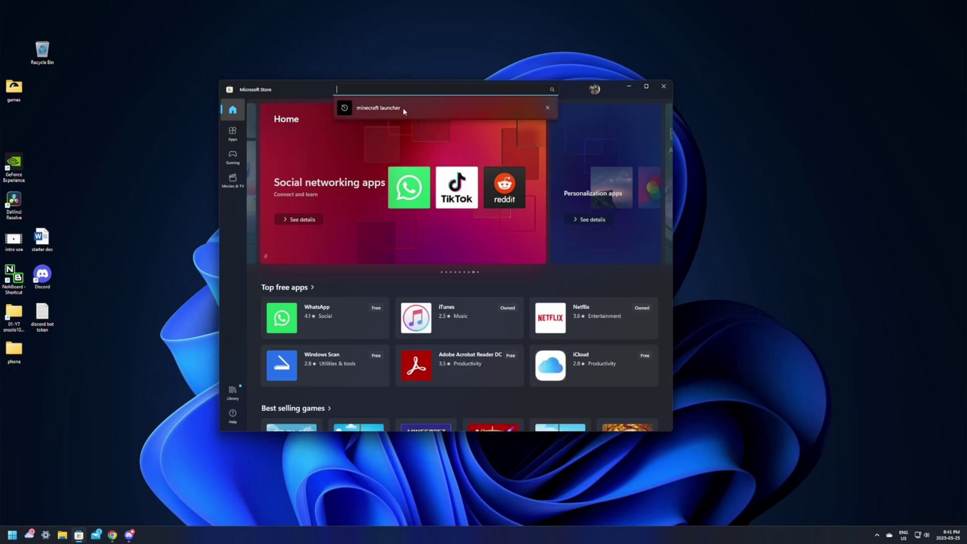
click(402, 109)
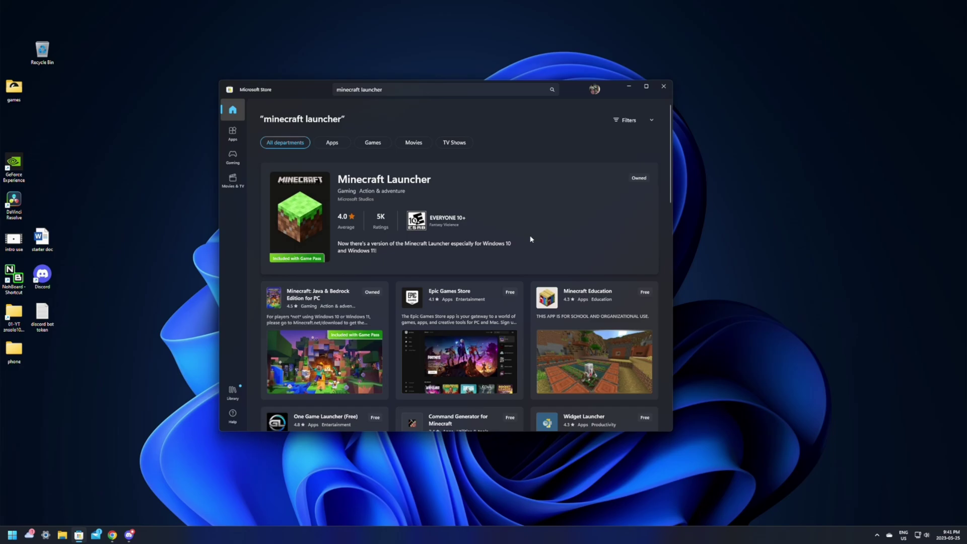
- Open the Minecraft Launcher page, review the editions list, and start the install
click(554, 164)
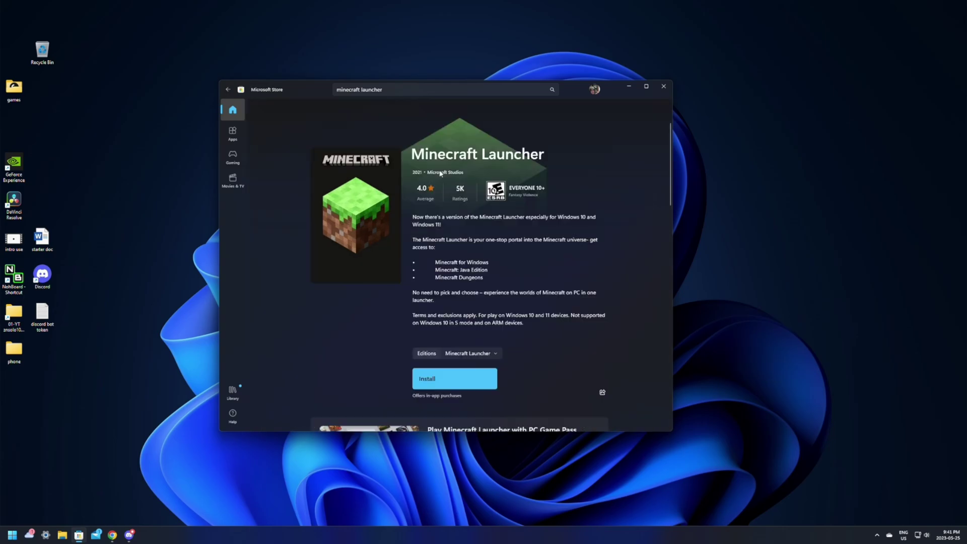
scroll(457, 256, down, 2)
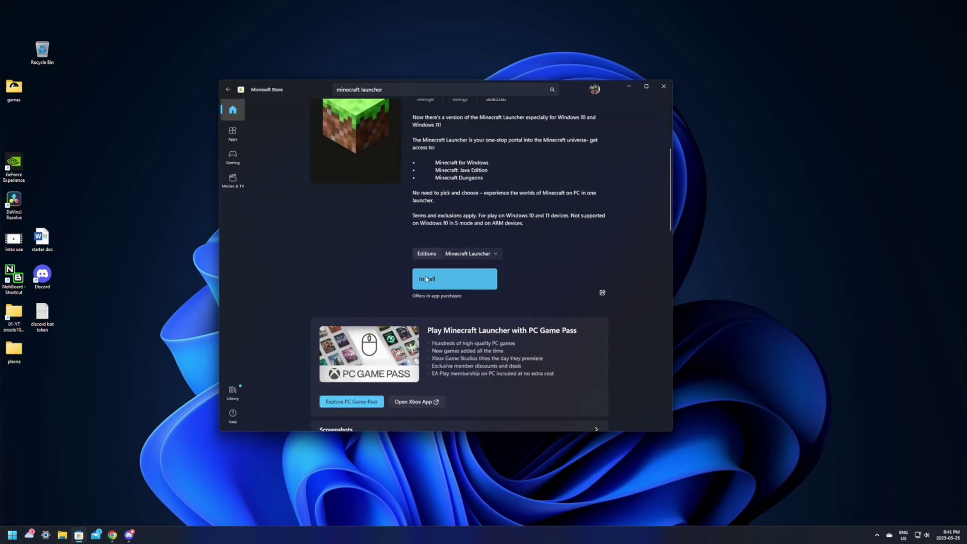
click(497, 253)
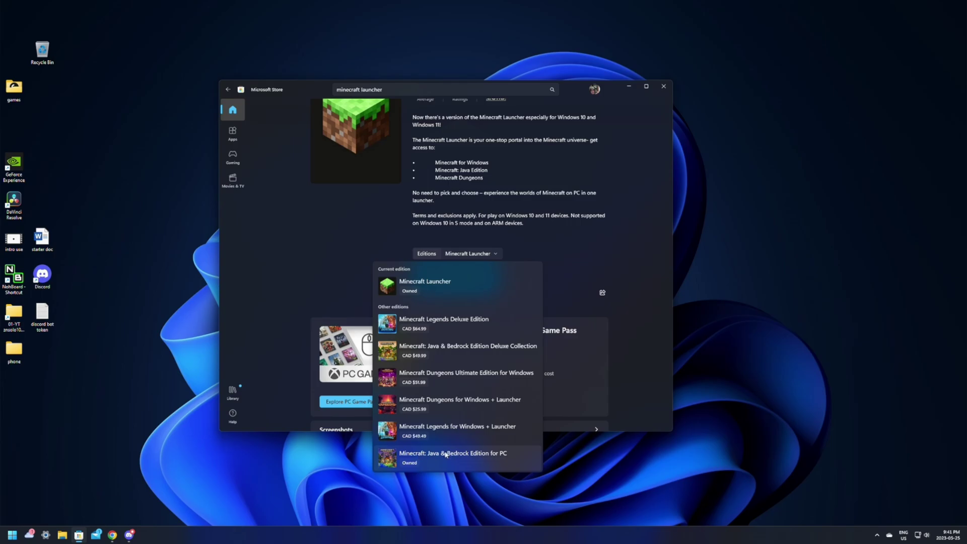
click(572, 247)
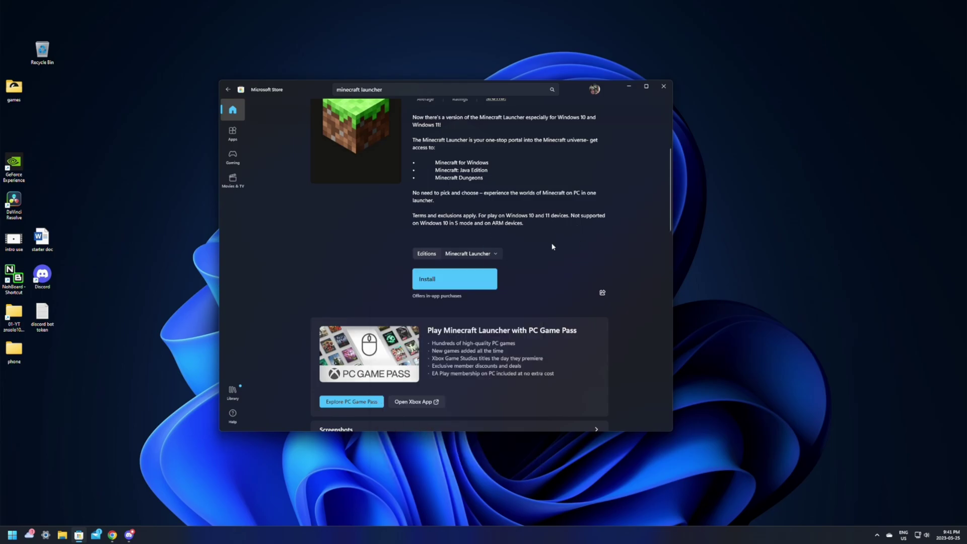
click(428, 278)
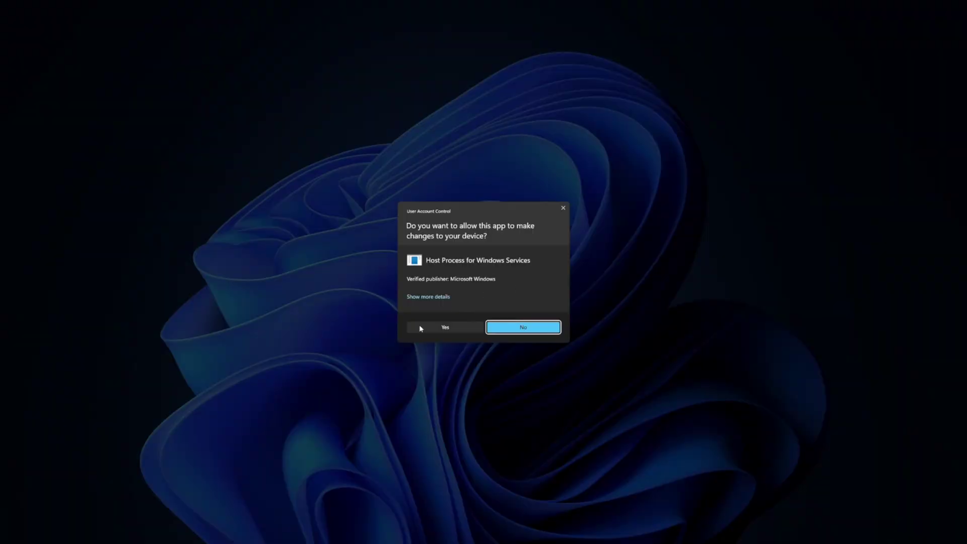
- Approve the User Account Control prompt so Minecraft Launcher finishes installing
click(419, 324)
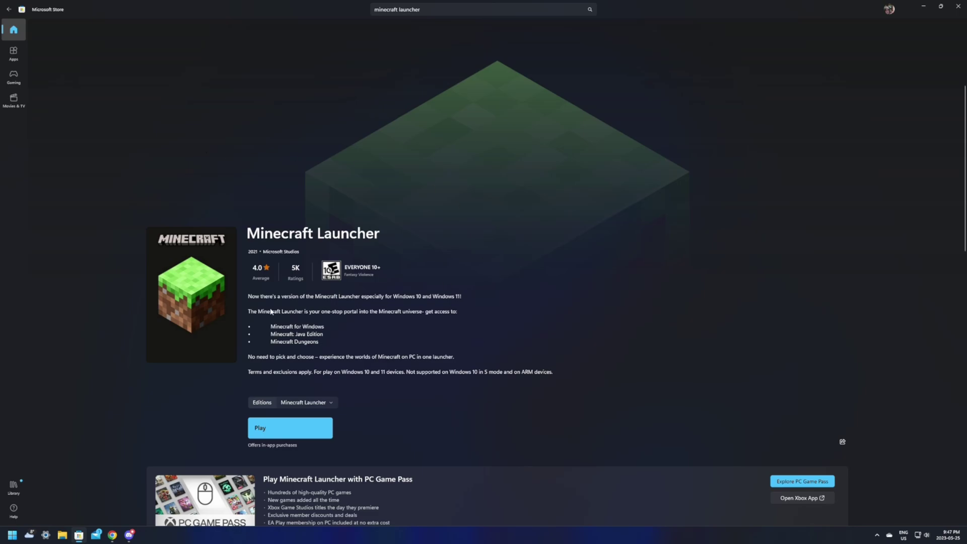
- Launch Minecraft Launcher from the Store, let it download its update, then close it
click(269, 433)
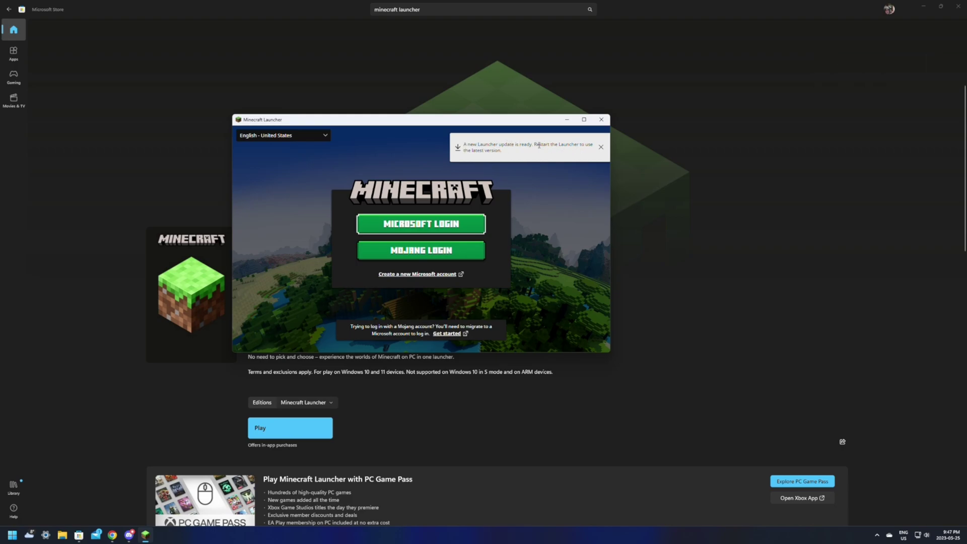
click(602, 122)
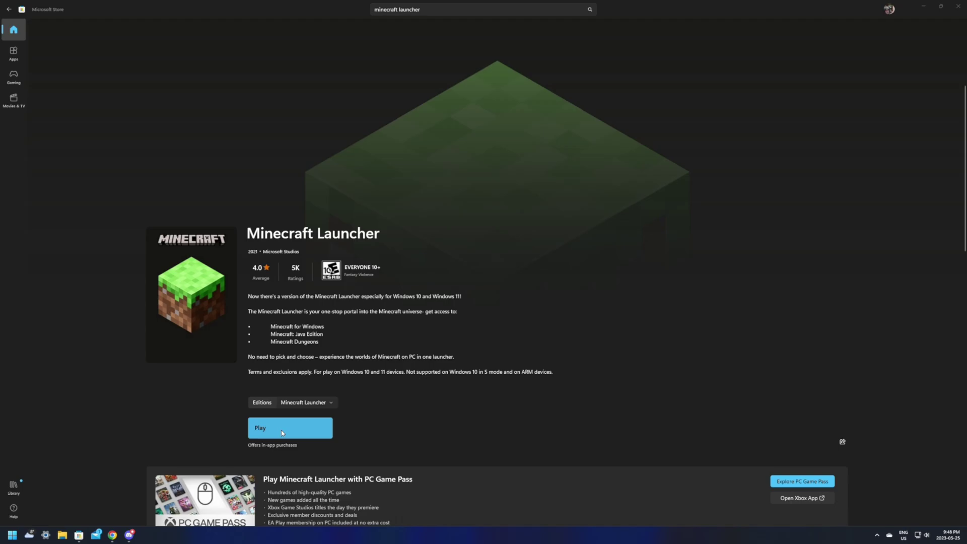
- Relaunch Minecraft Launcher from the Store product page to reach its login screen
click(282, 432)
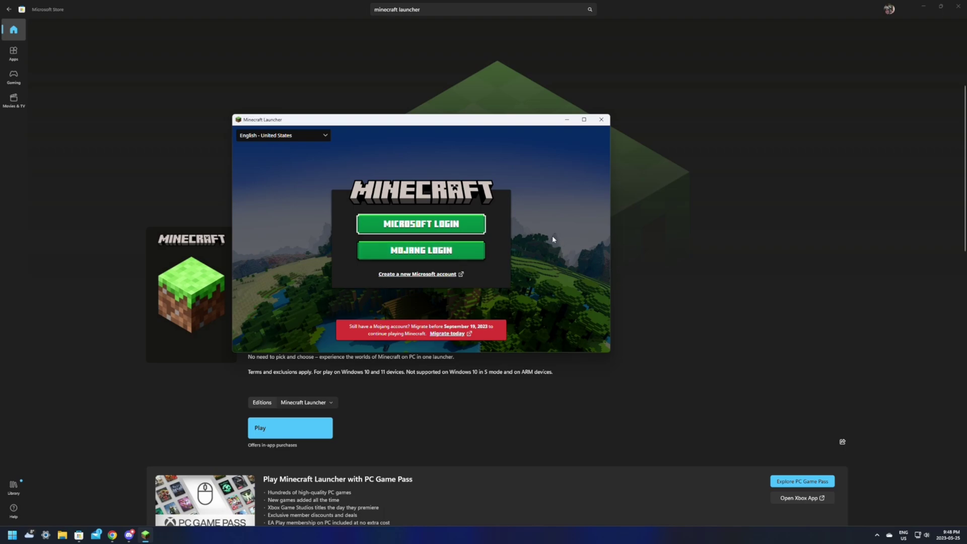
- Sign in through Microsoft Login, continuing with the already signed-in Xbox account
click(411, 226)
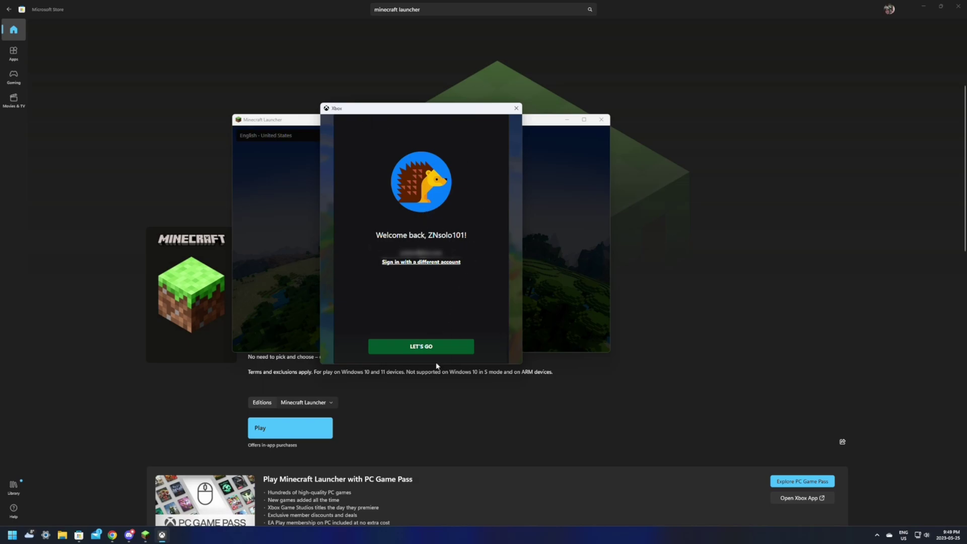
click(422, 348)
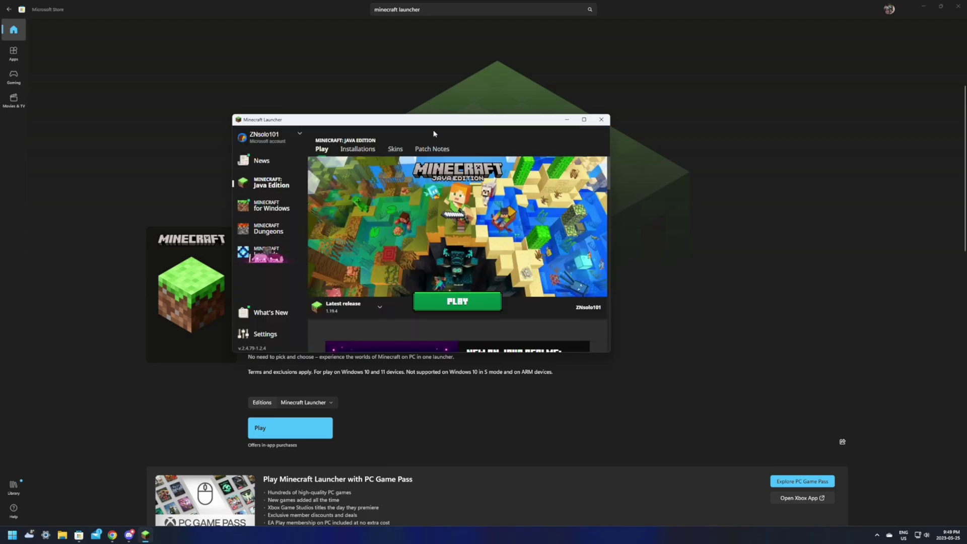
- Move the launcher window up-left and enlarge it, then launch the Xbox app from Start search
drag(433, 132, 344, 73)
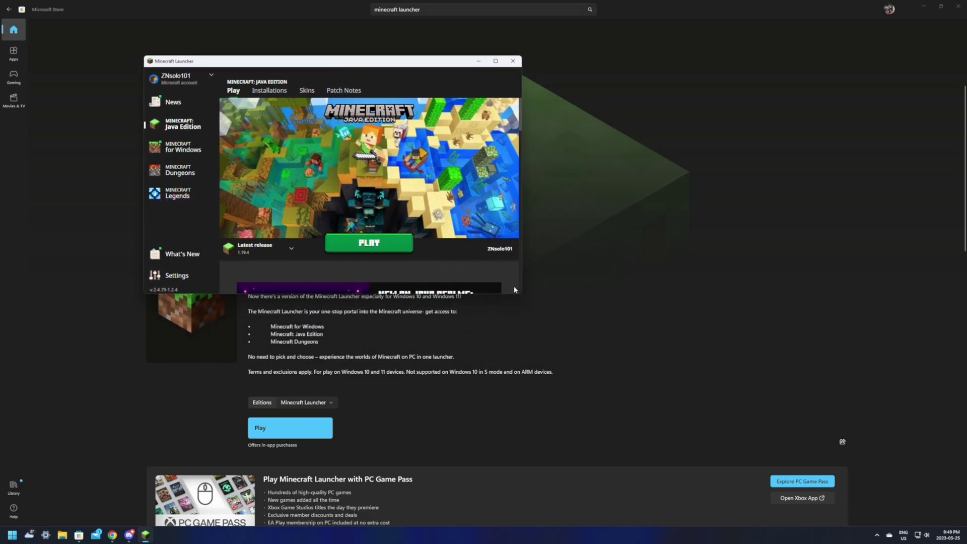
drag(520, 296, 727, 411)
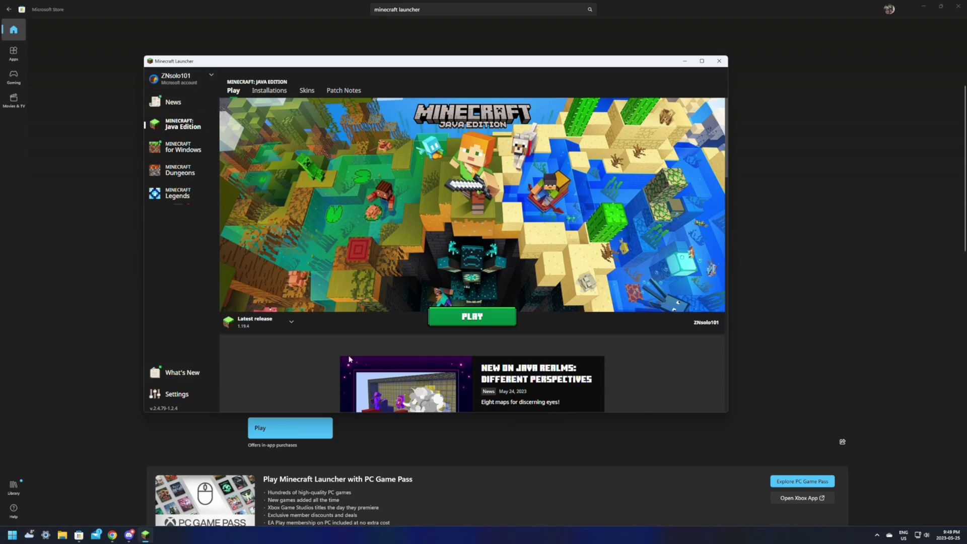
key(super)
text(x)
click(44, 359)
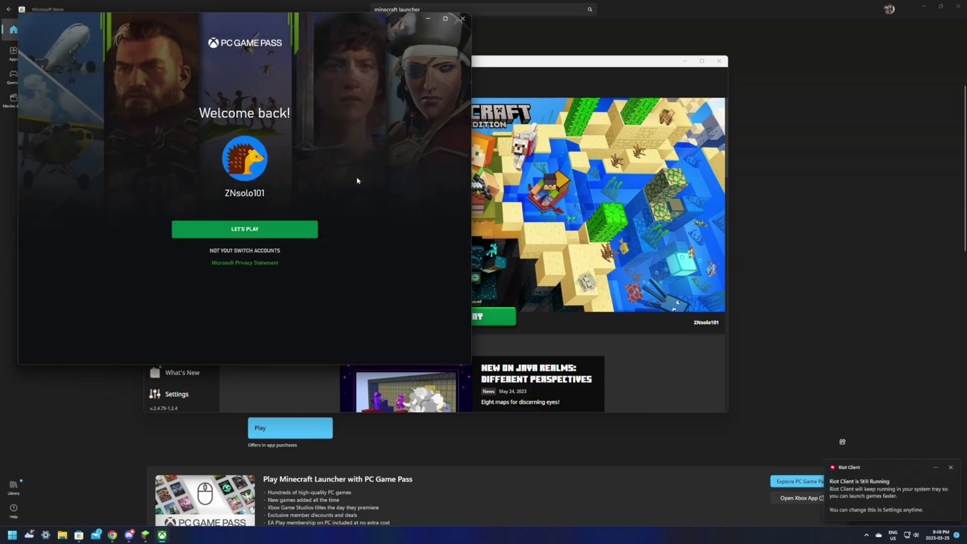
- Continue past the Xbox app's Welcome back screen into Game Pass with LET'S PLAY
click(227, 228)
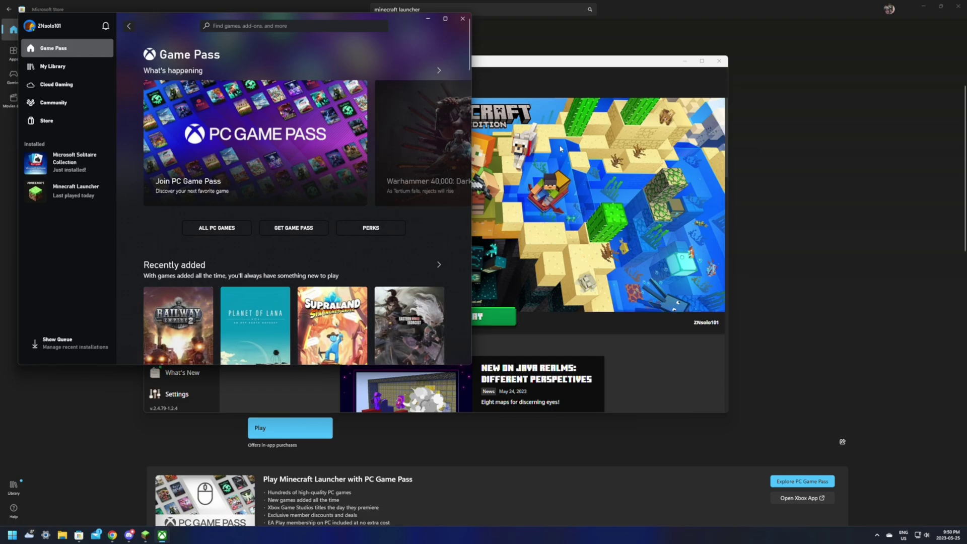
click(462, 18)
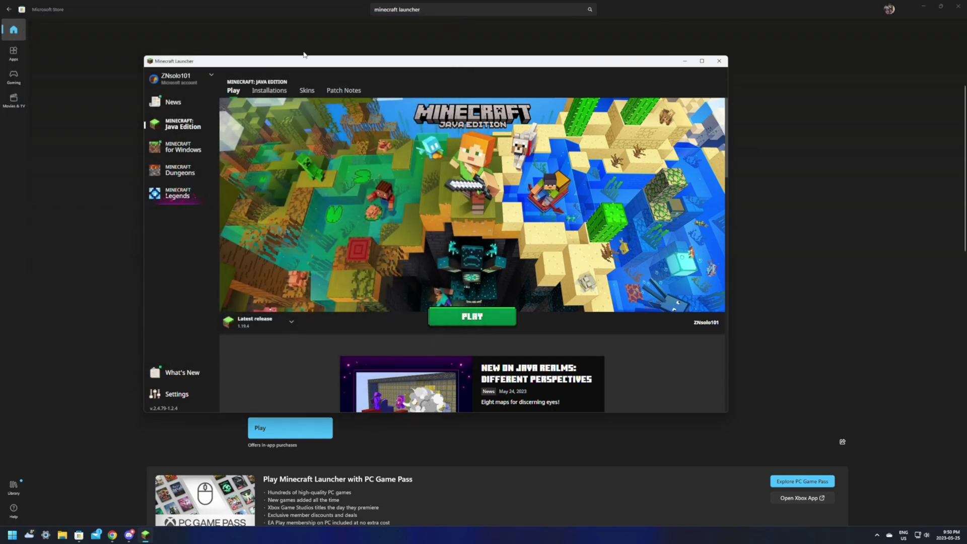